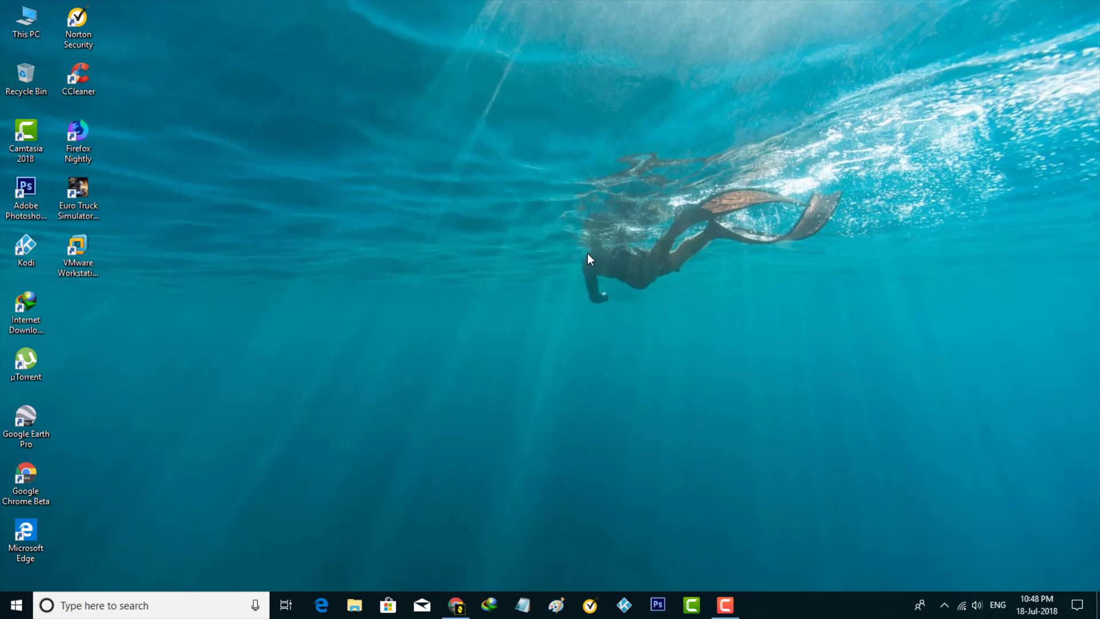
# - Run regedit from the Run box to open Registry Editor, then collapse HKEY_LOCAL_MACHINE
pyautogui.press('super+r')
pyautogui.press('BackSpace')
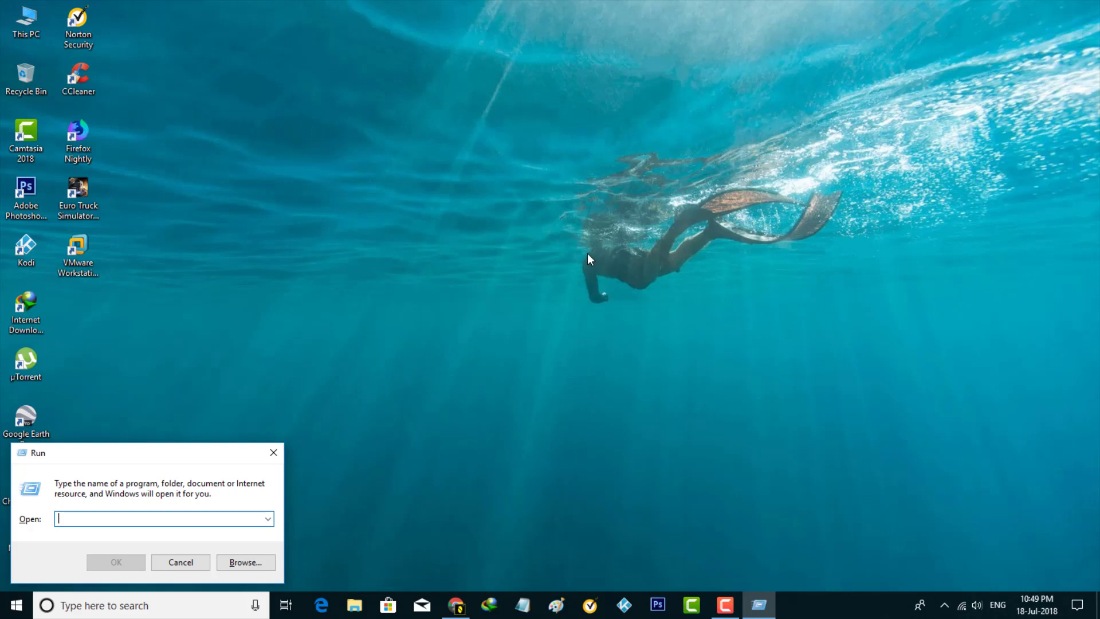
pyautogui.write('regedit')
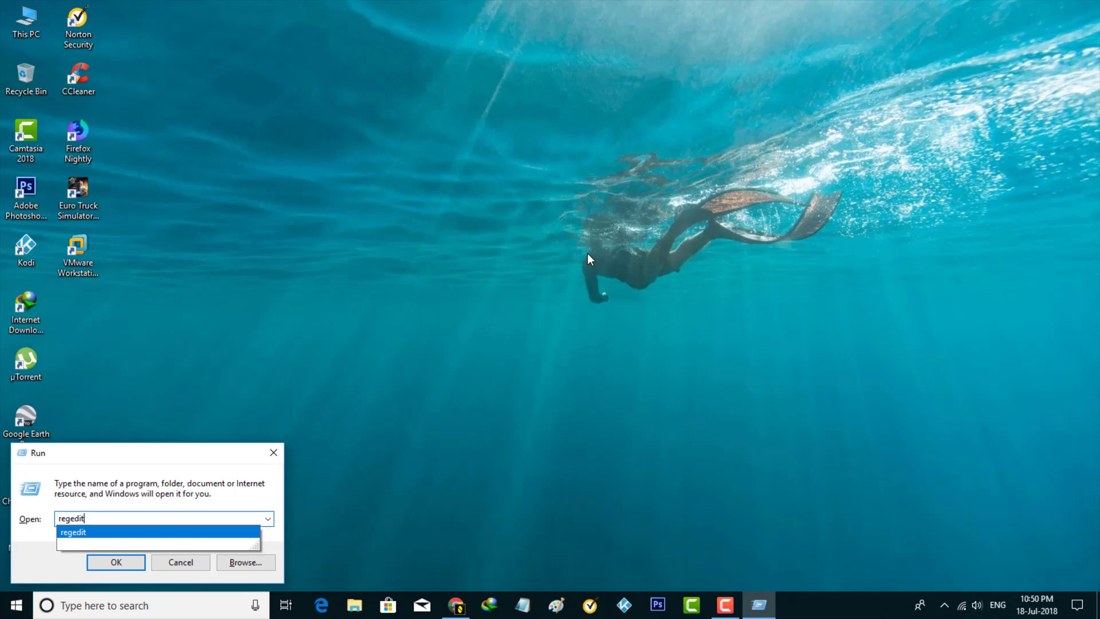
pyautogui.press('Return')
pyautogui.click(97, 169)
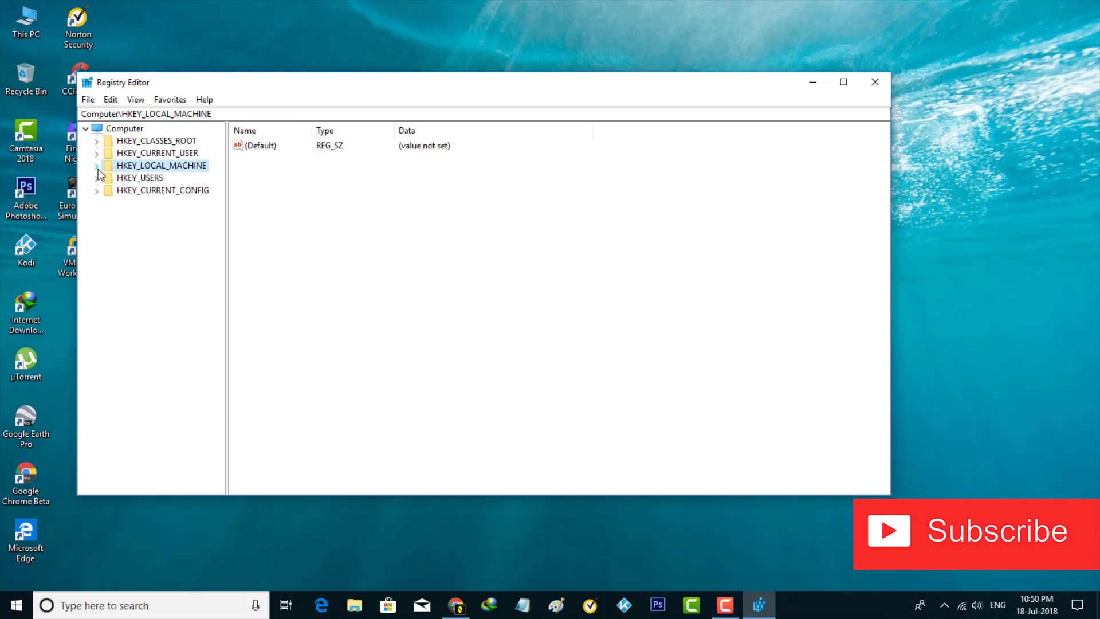
# - Expand HKEY_LOCAL_MACHINE > SOFTWARE > Policies > Microsoft and open the Windows Defender key
pyautogui.click(97, 166)
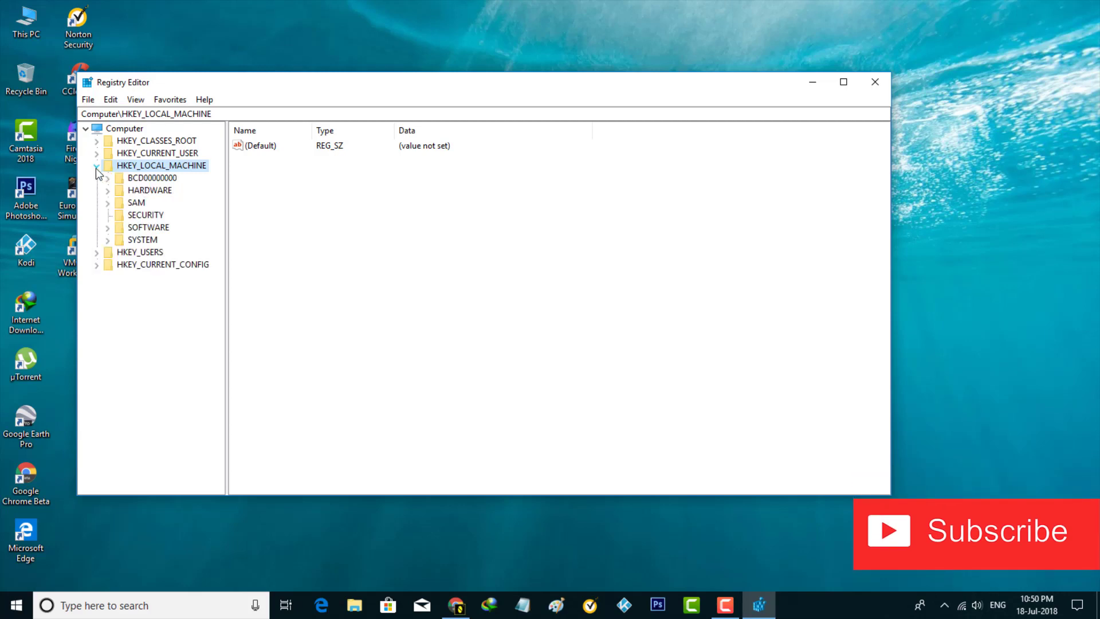
pyautogui.click(108, 228)
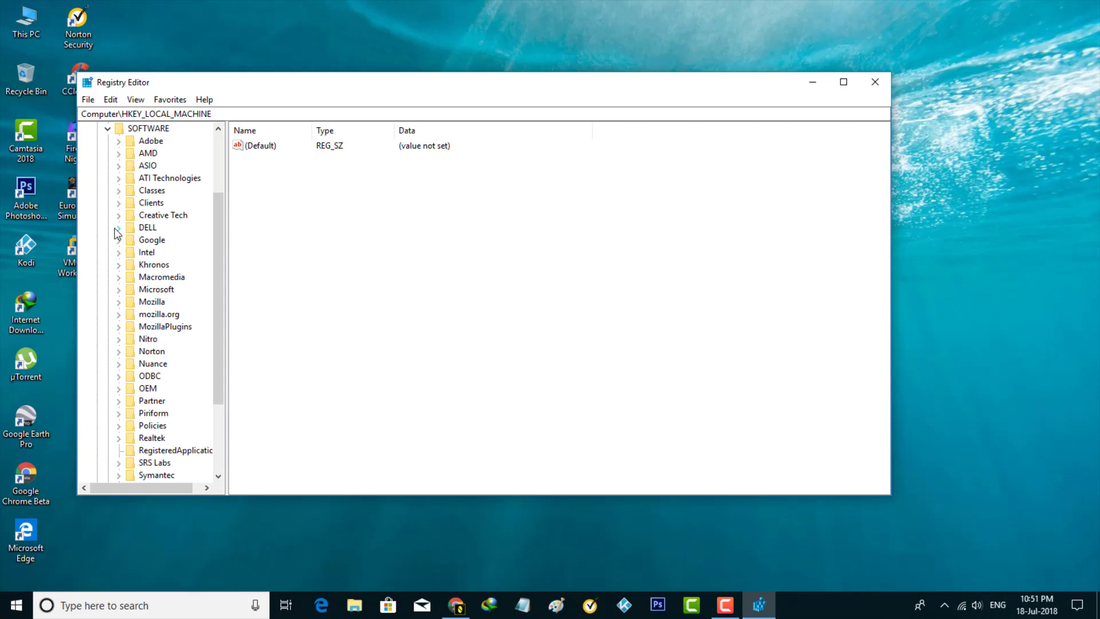
pyautogui.scroll(-1, 124, 395)
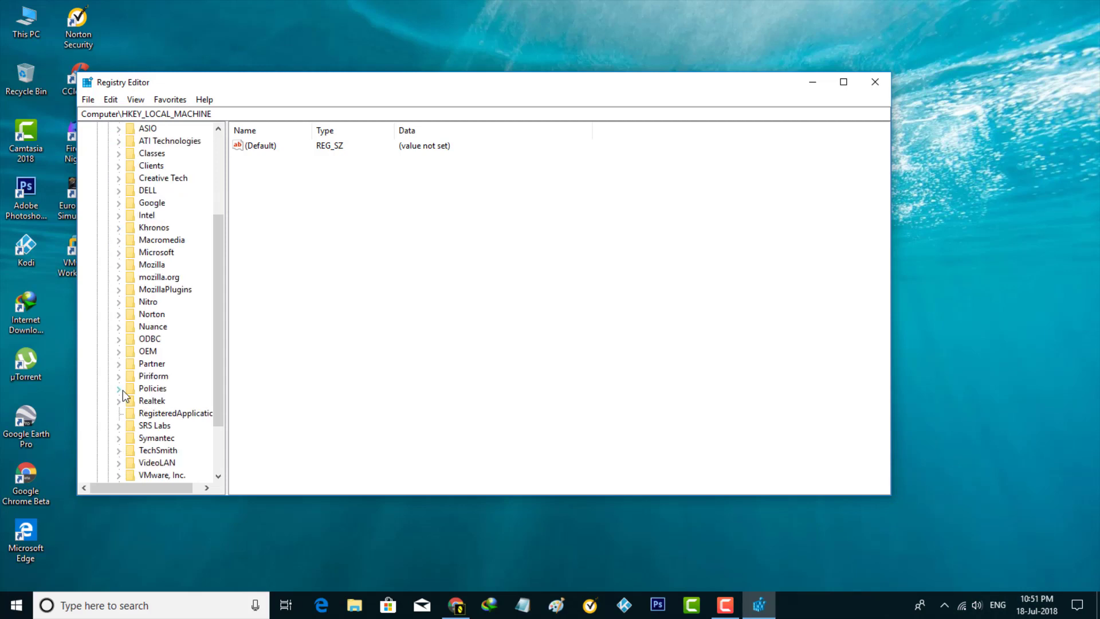
pyautogui.click(121, 390)
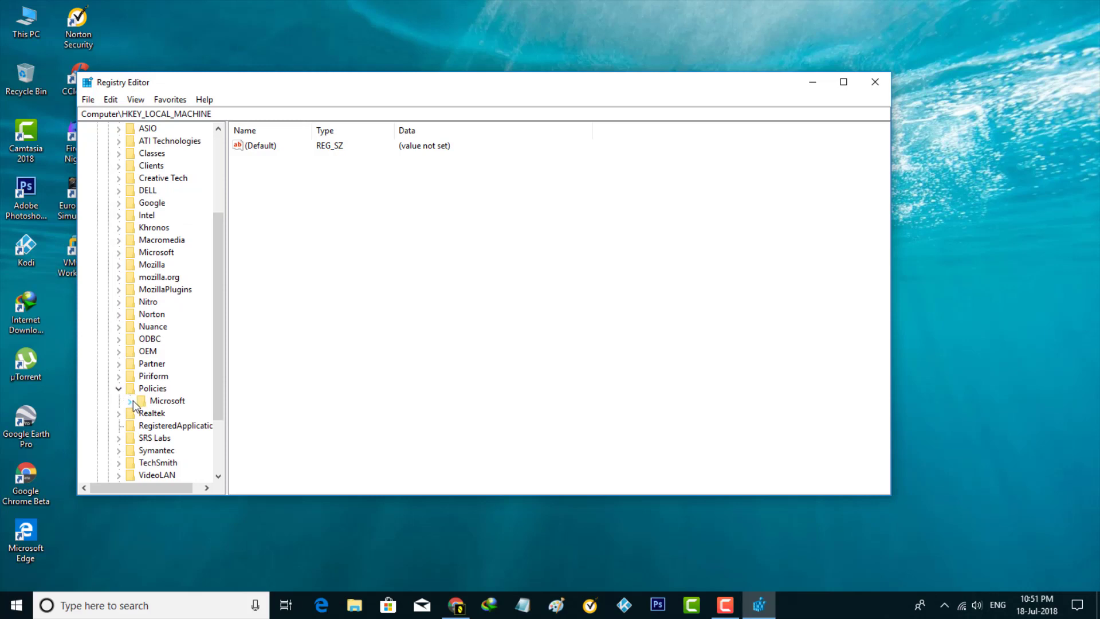
pyautogui.click(130, 402)
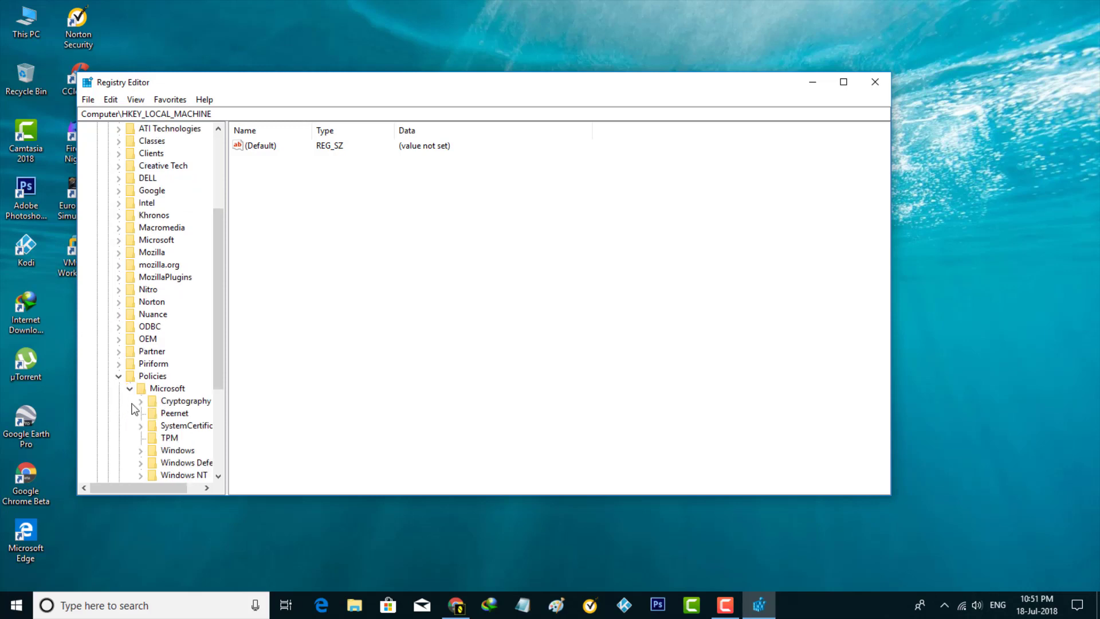
pyautogui.moveTo(157, 487); pyautogui.dragTo(168, 487)
pyautogui.scroll(-1, 178, 438)
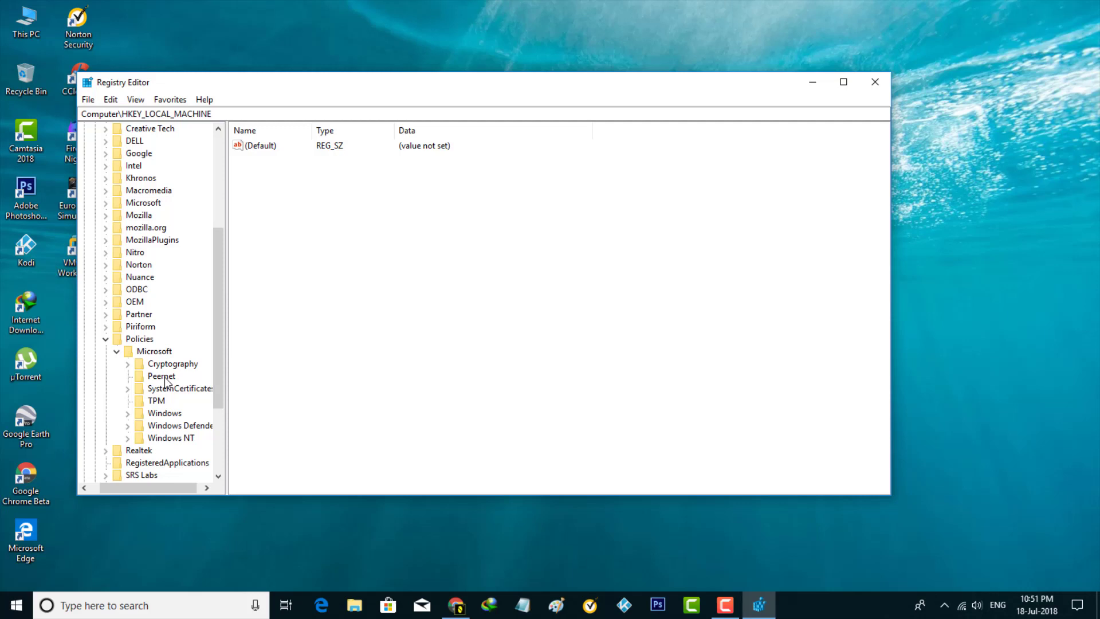
pyautogui.doubleClick(174, 429)
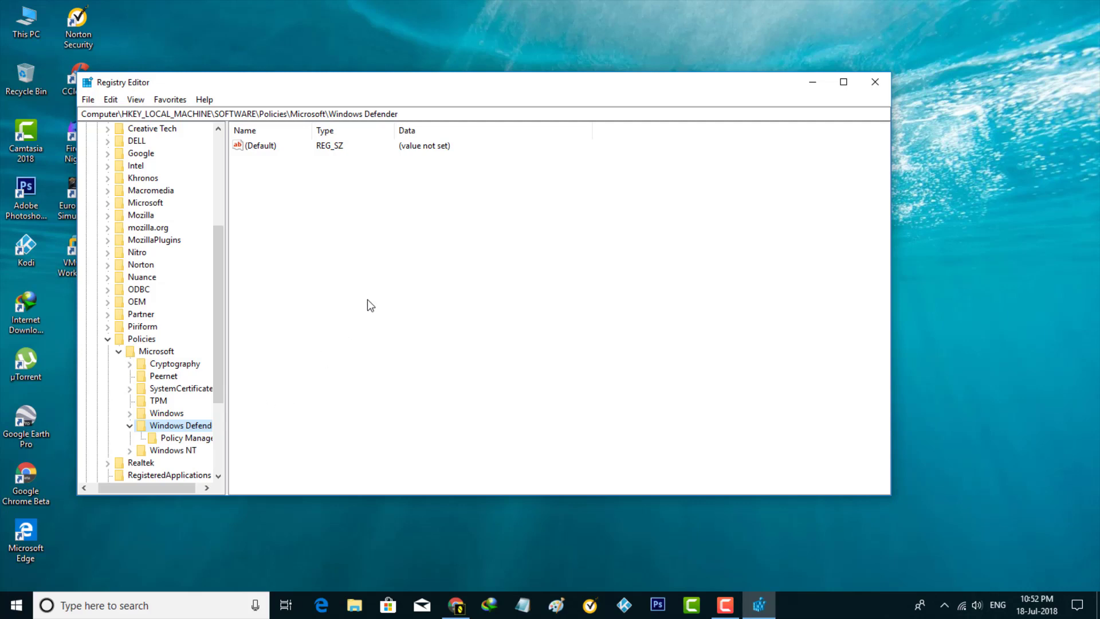
# - Create a new DWORD (32-bit) value in the right pane and name it DisableAntiSpyware
pyautogui.rightClick(422, 217)
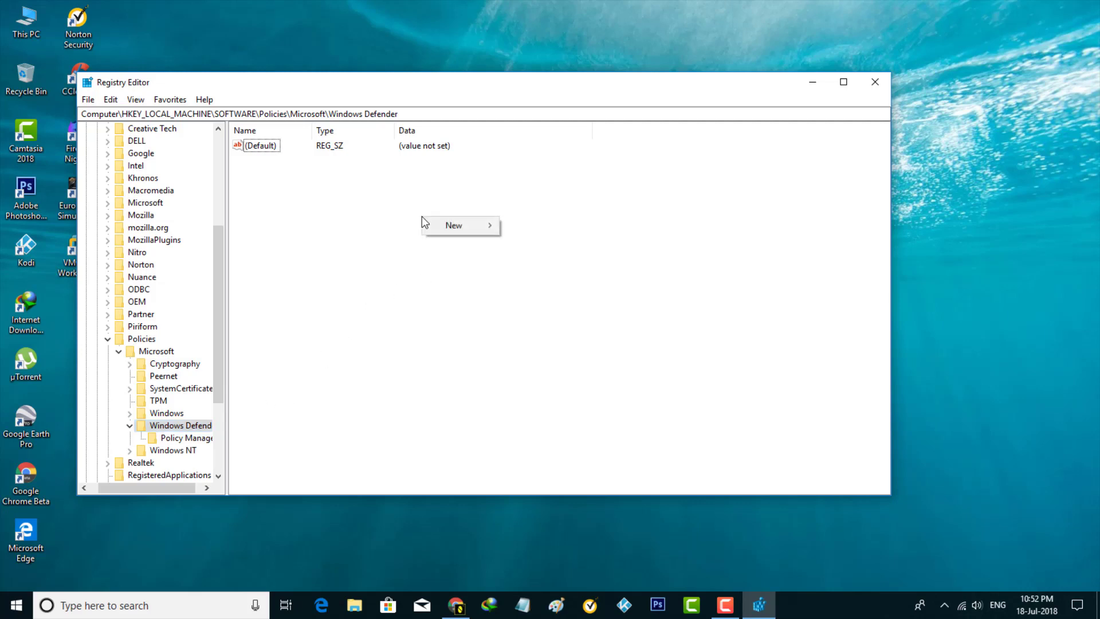
pyautogui.moveTo(427, 225)
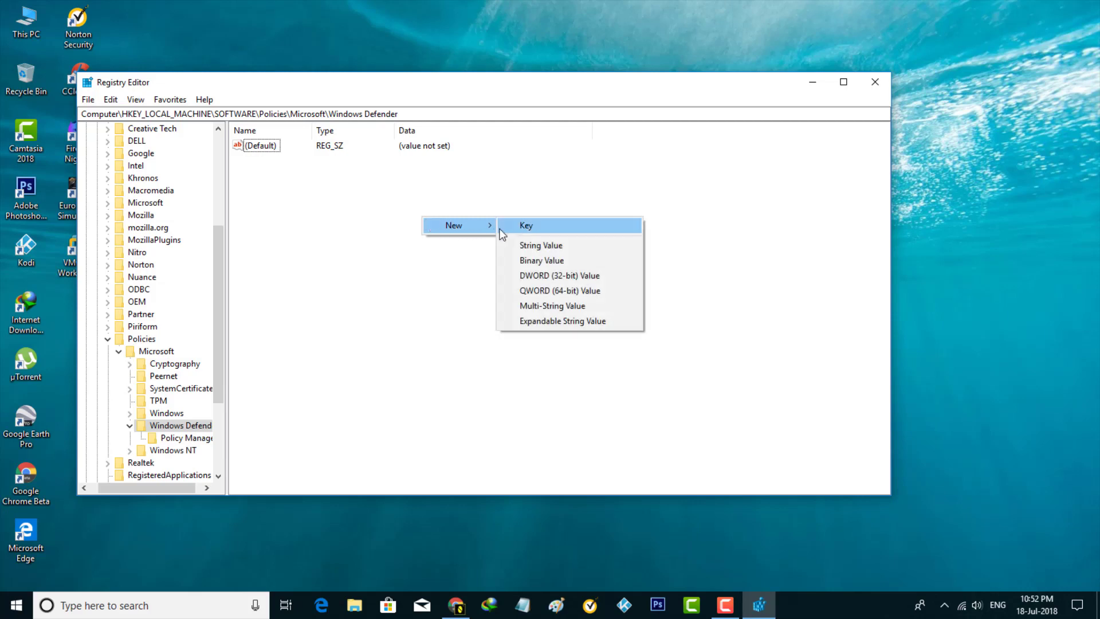
pyautogui.click(558, 280)
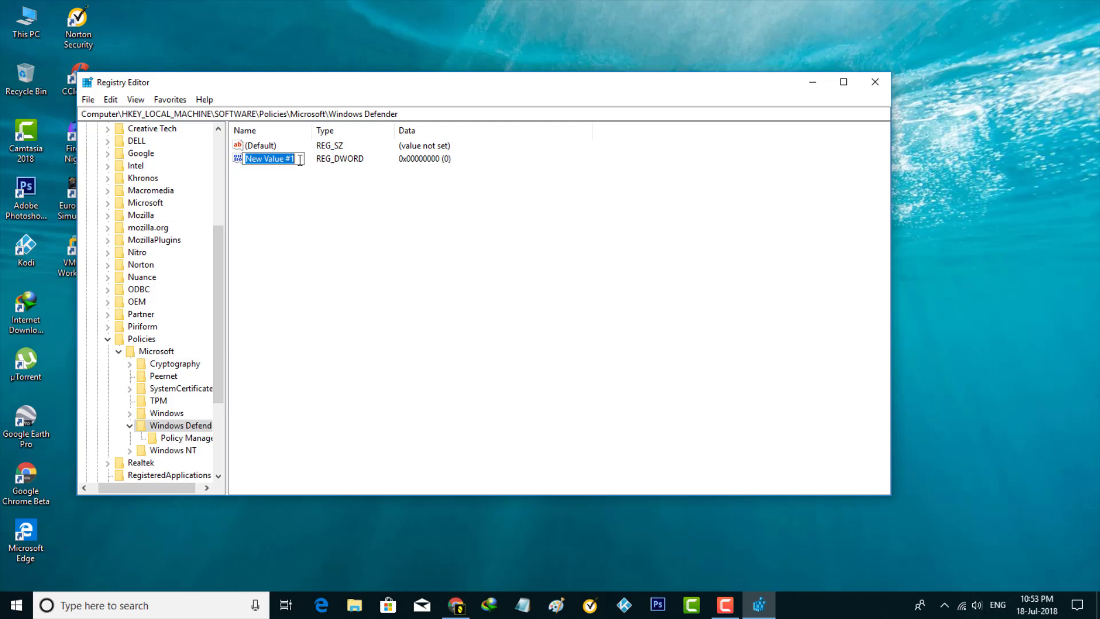
pyautogui.write('DisableAntiSpyware')
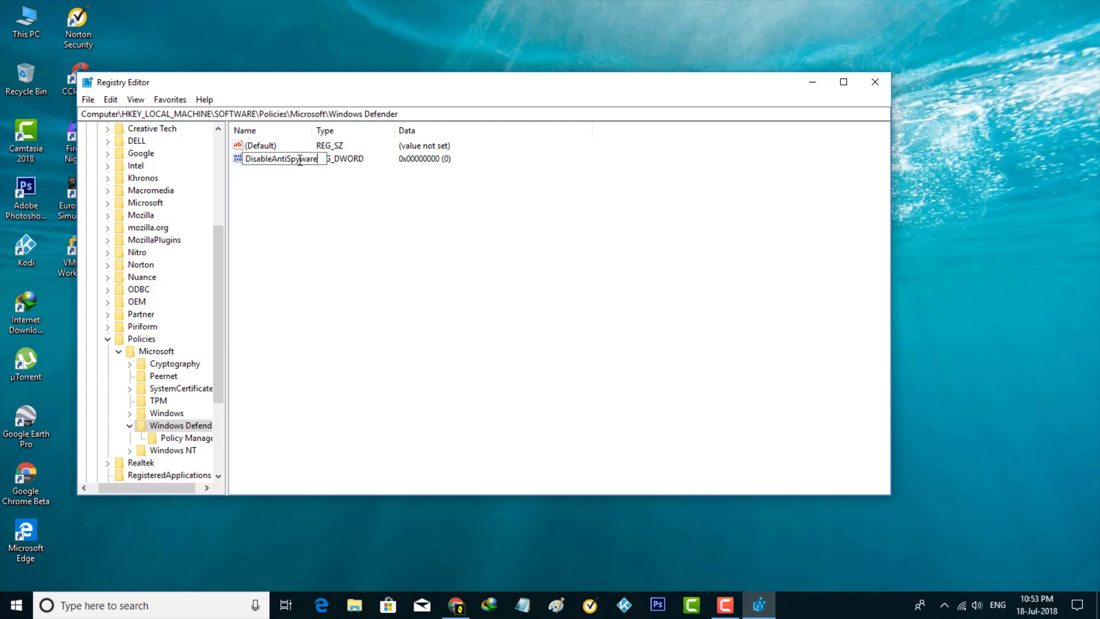
pyautogui.press('Return')
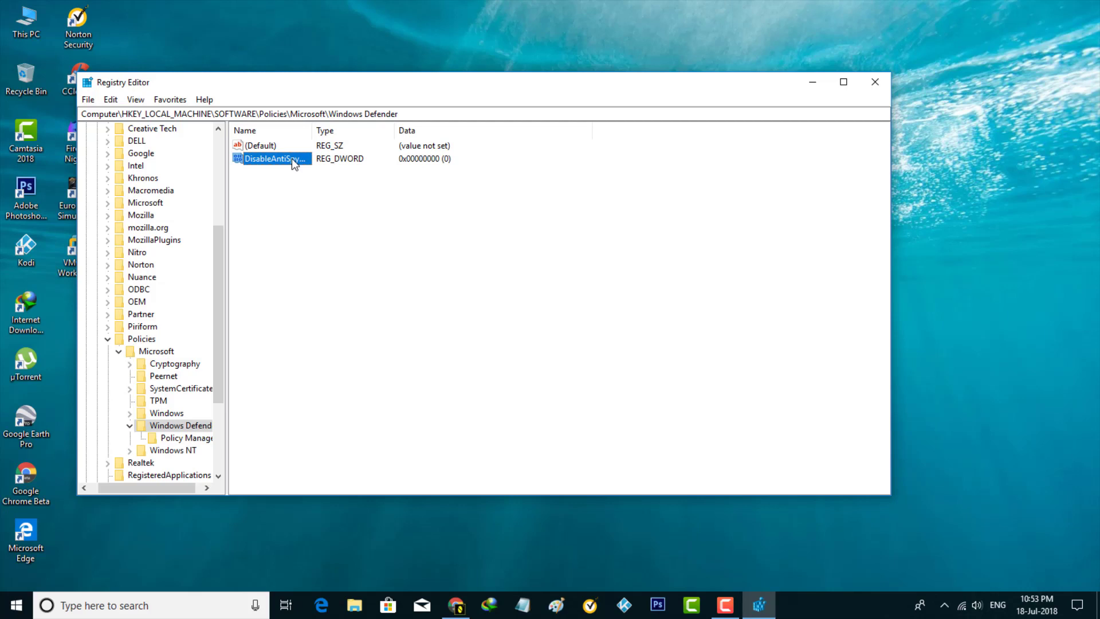
# - Change DisableAntiSpyware's value data to 1, then close Registry Editor
pyautogui.doubleClick(291, 158)
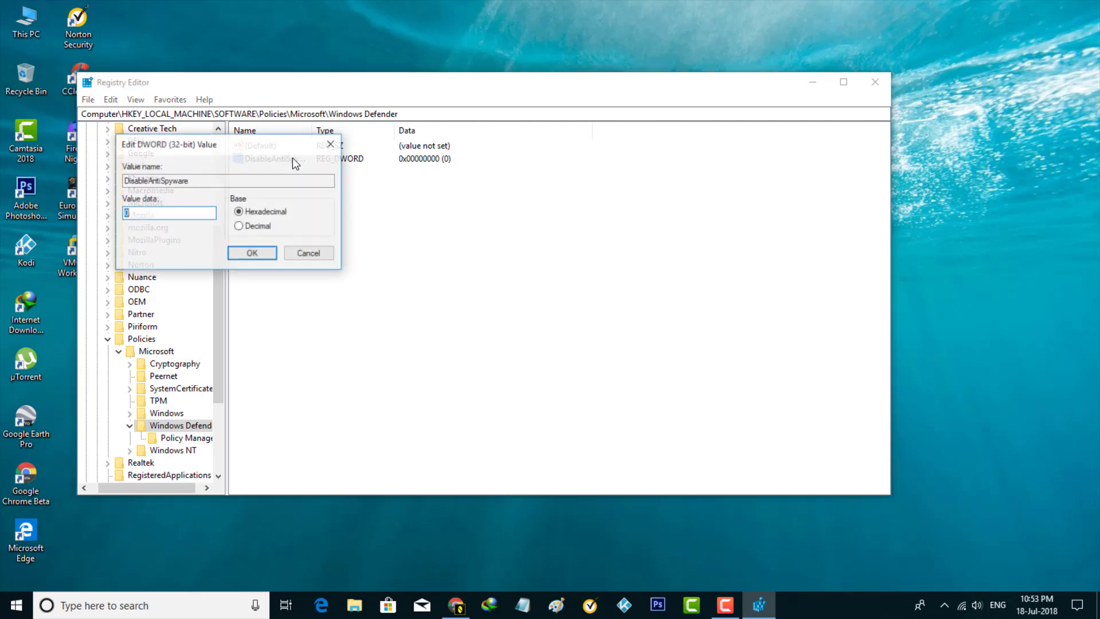
pyautogui.click(197, 214)
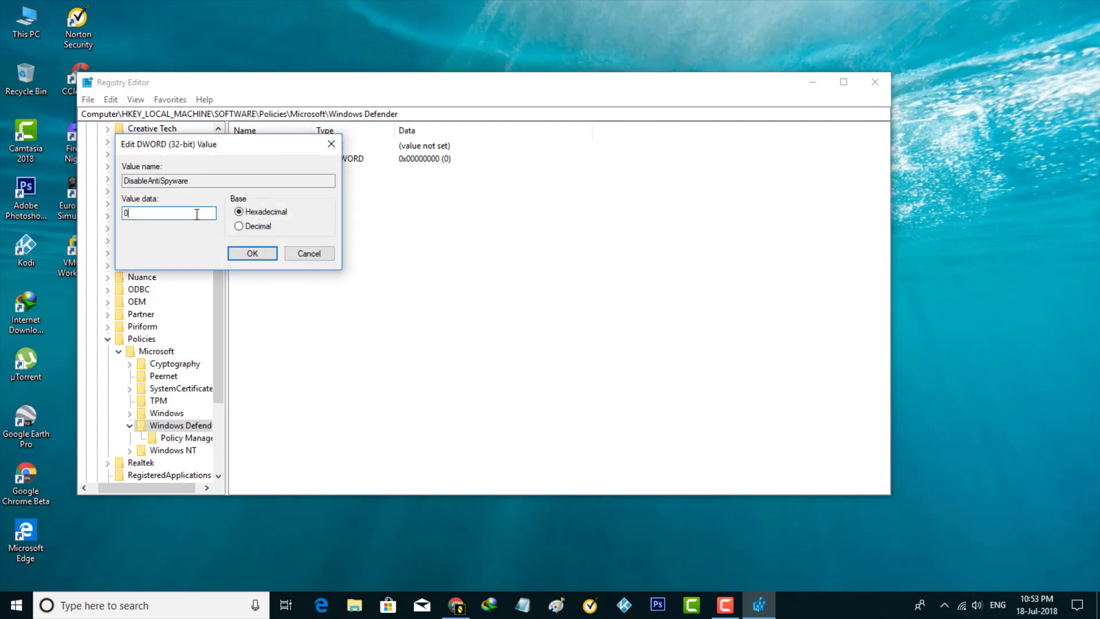
pyautogui.write('1')
pyautogui.click(247, 254)
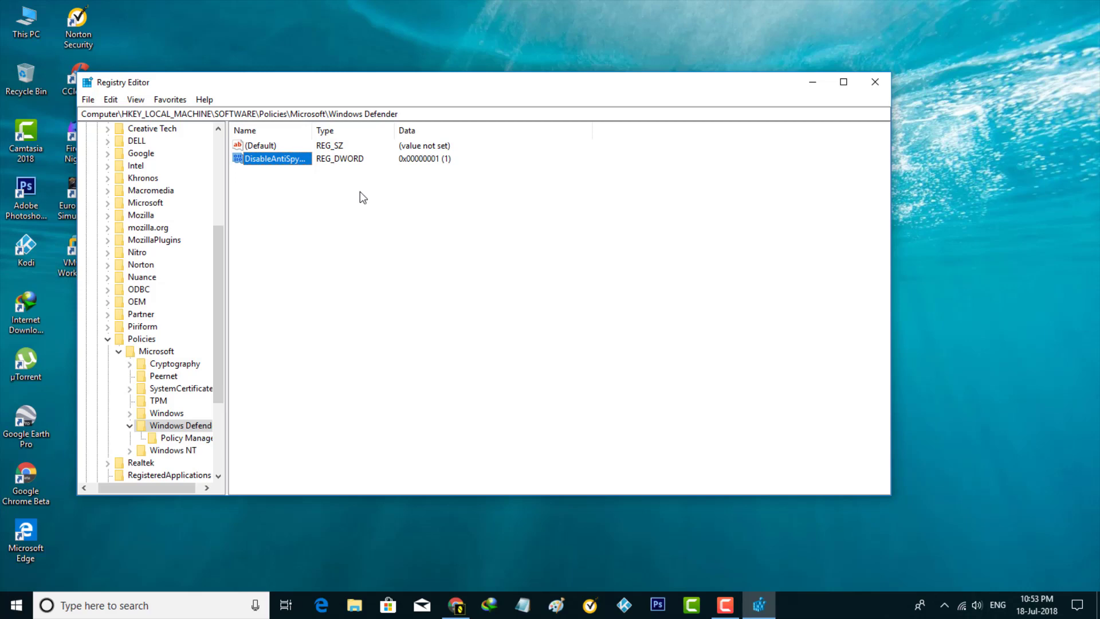
pyautogui.click(886, 88)
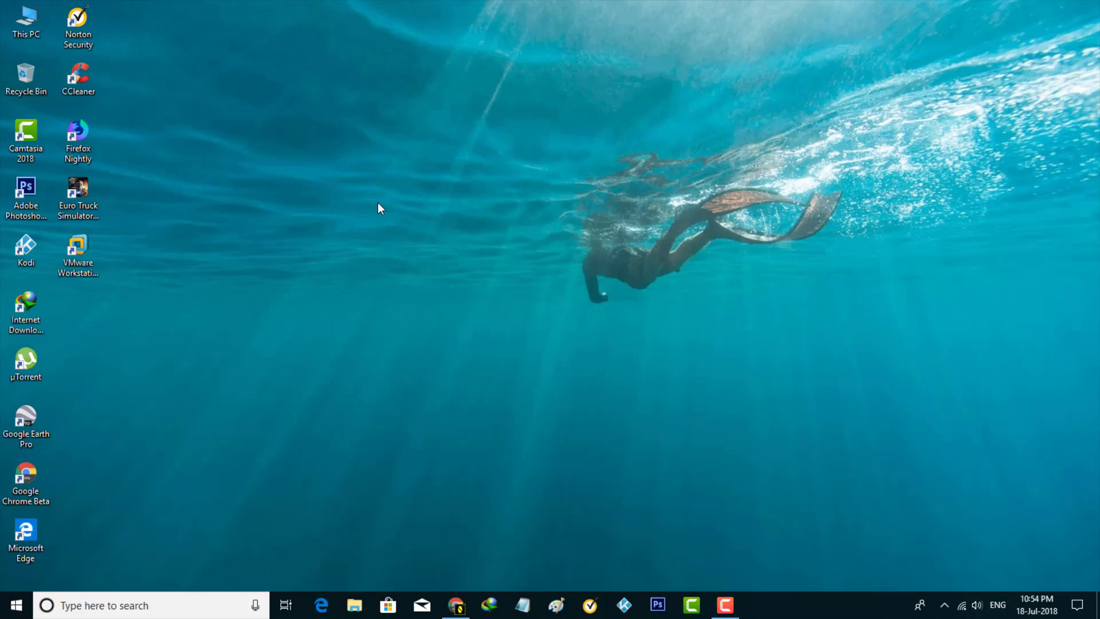
# - Run services.msc from the Run box to open the Services console
pyautogui.press('super+r')
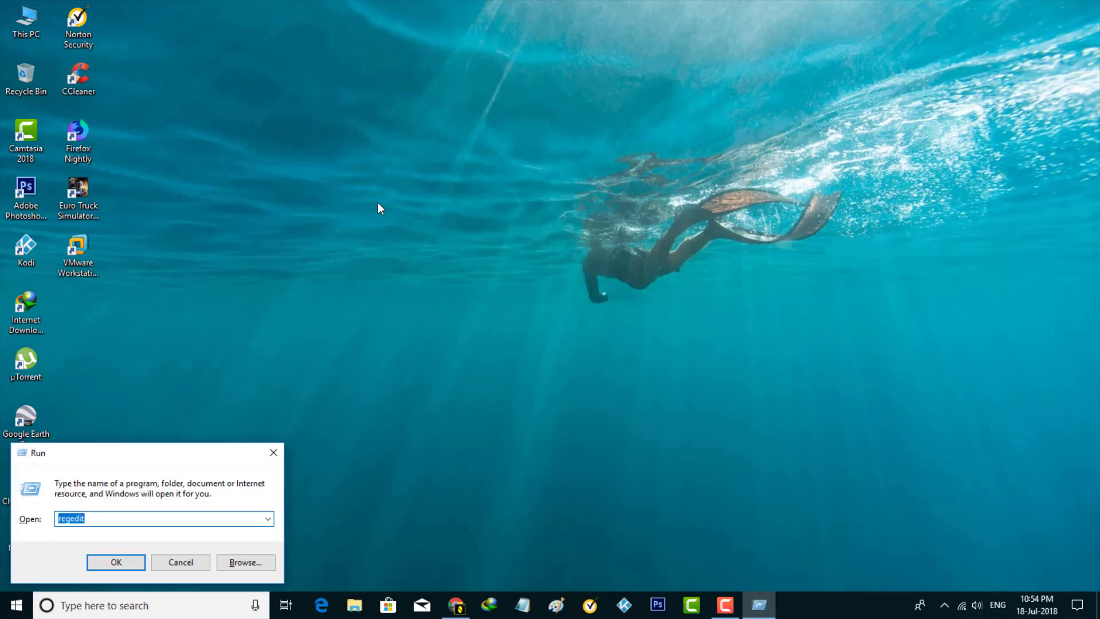
pyautogui.write('services.msc')
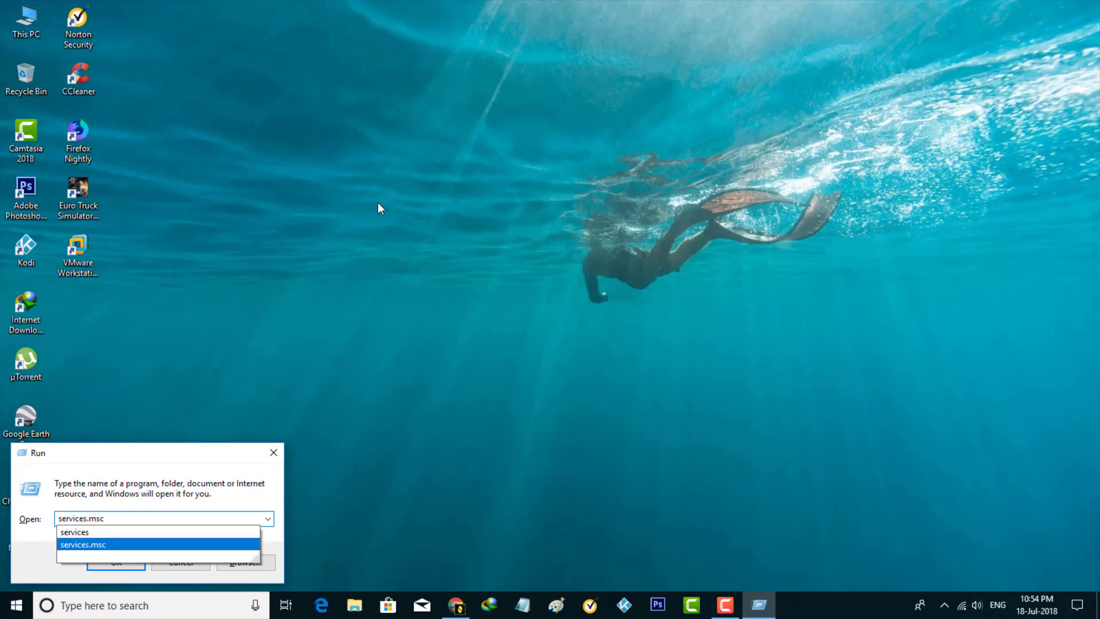
pyautogui.press('Return')
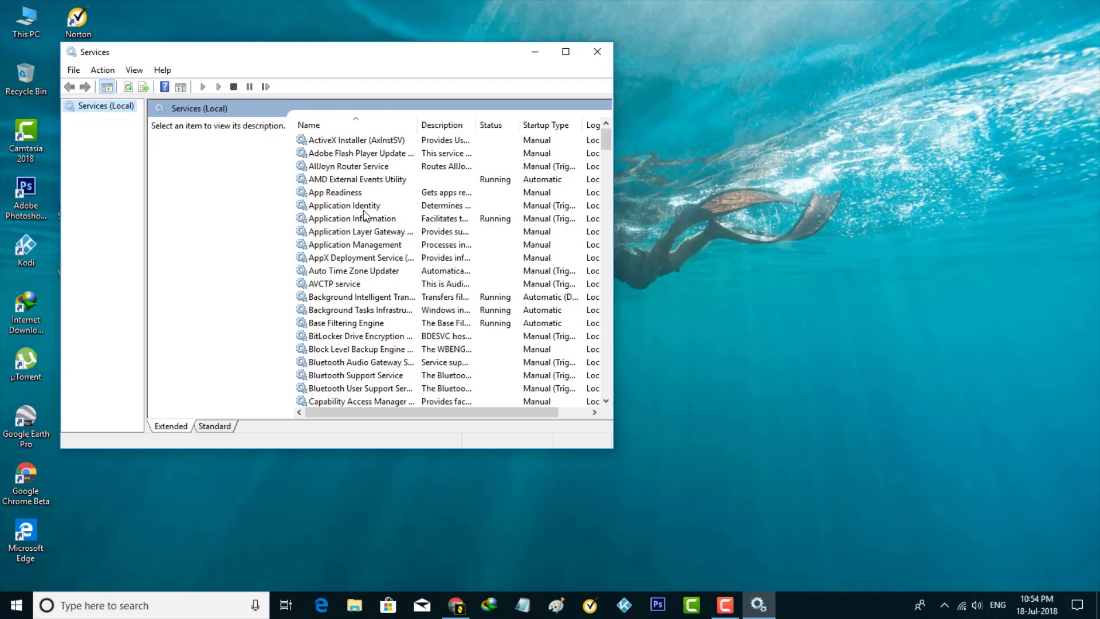
# - Scroll the services list to the W entries and select Windows Defender Firewall
pyautogui.scroll(-20, 365, 247)
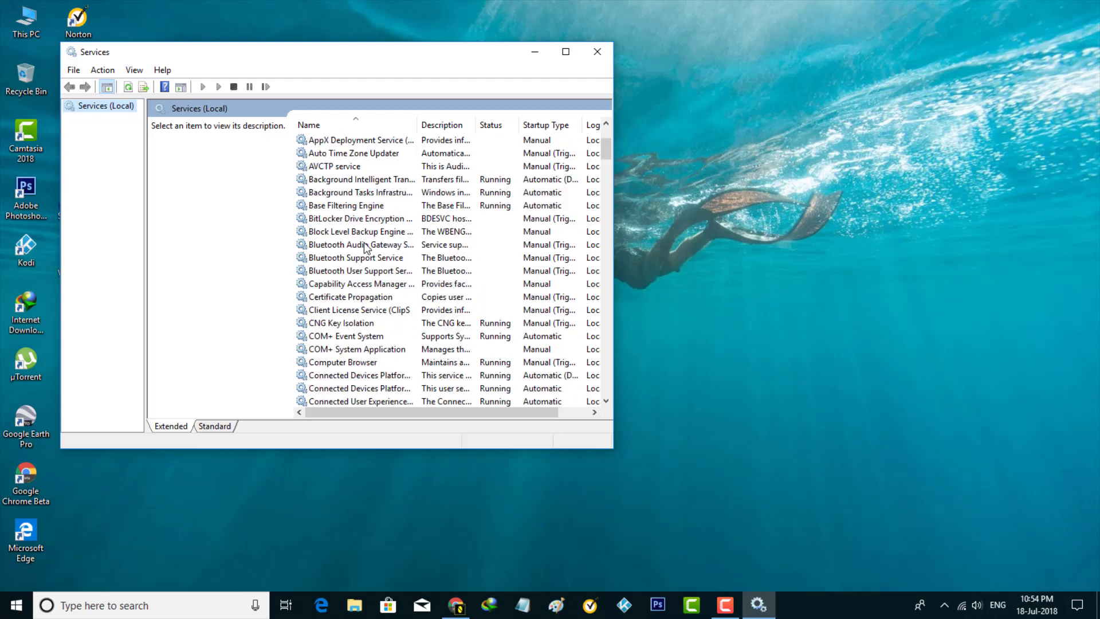
pyautogui.click(352, 284)
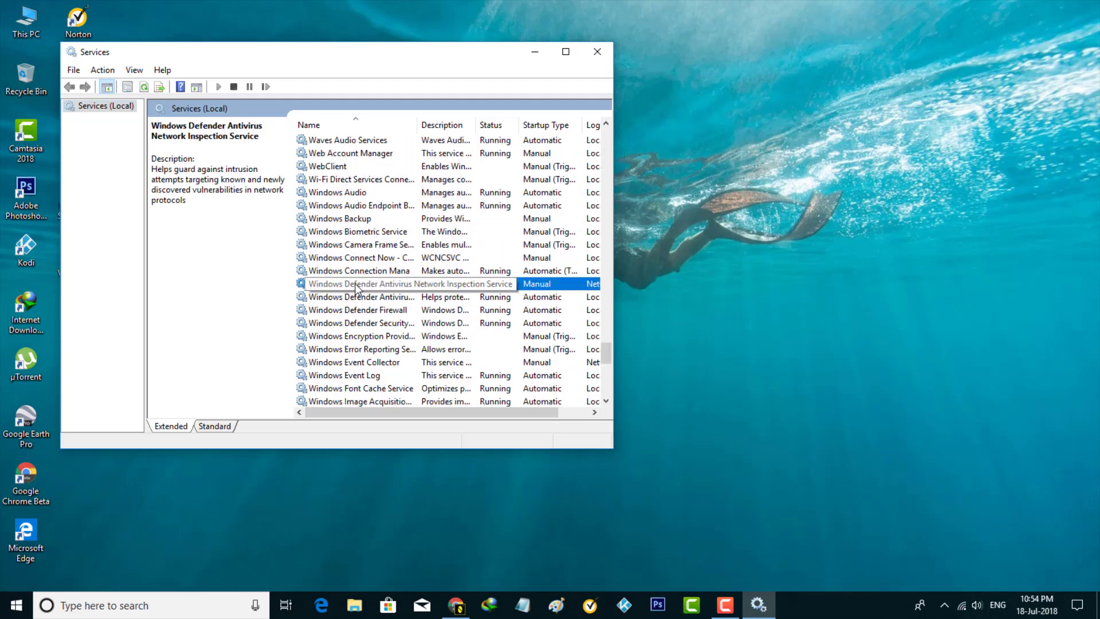
pyautogui.click(374, 310)
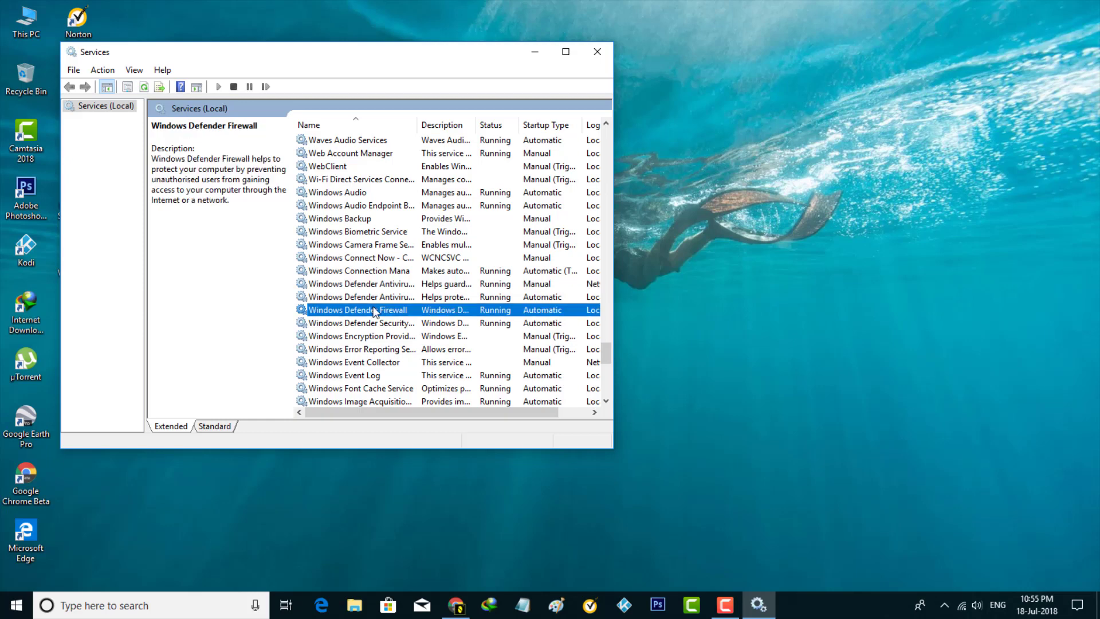
# - Set Windows Defender Firewall's startup type to Disabled, apply it, and close Services
pyautogui.doubleClick(373, 310)
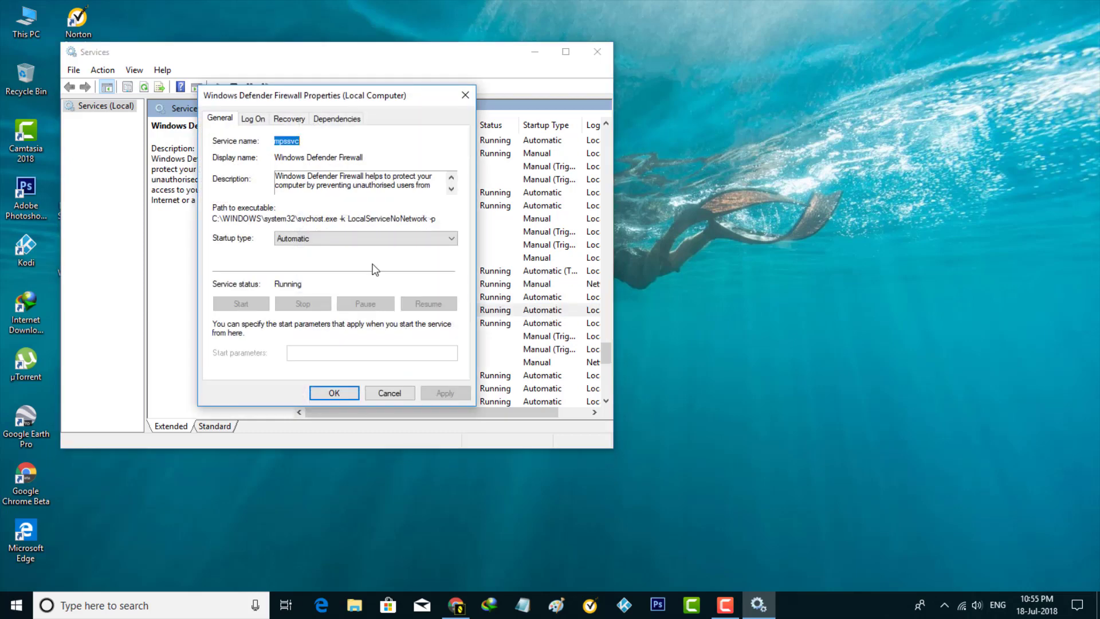
pyautogui.click(339, 240)
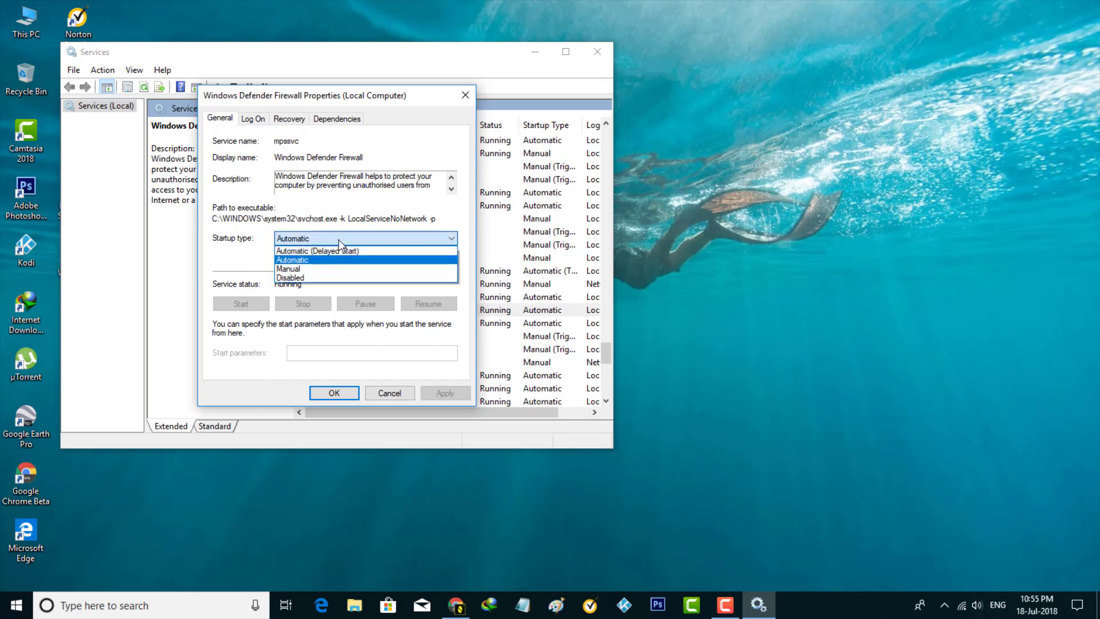
pyautogui.click(337, 276)
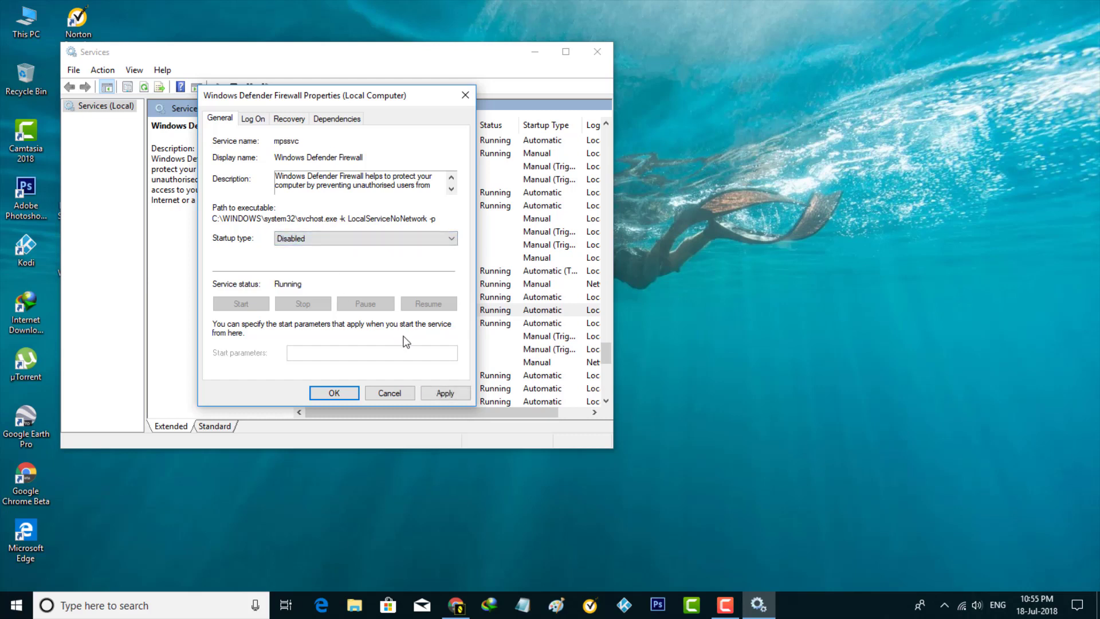
pyautogui.click(453, 394)
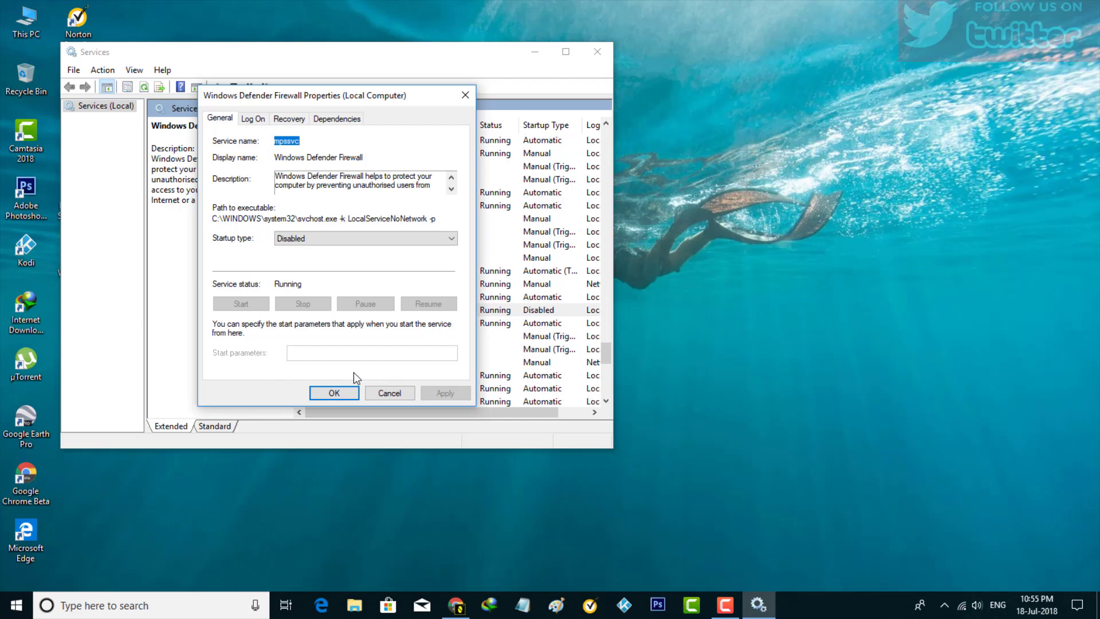
pyautogui.click(335, 393)
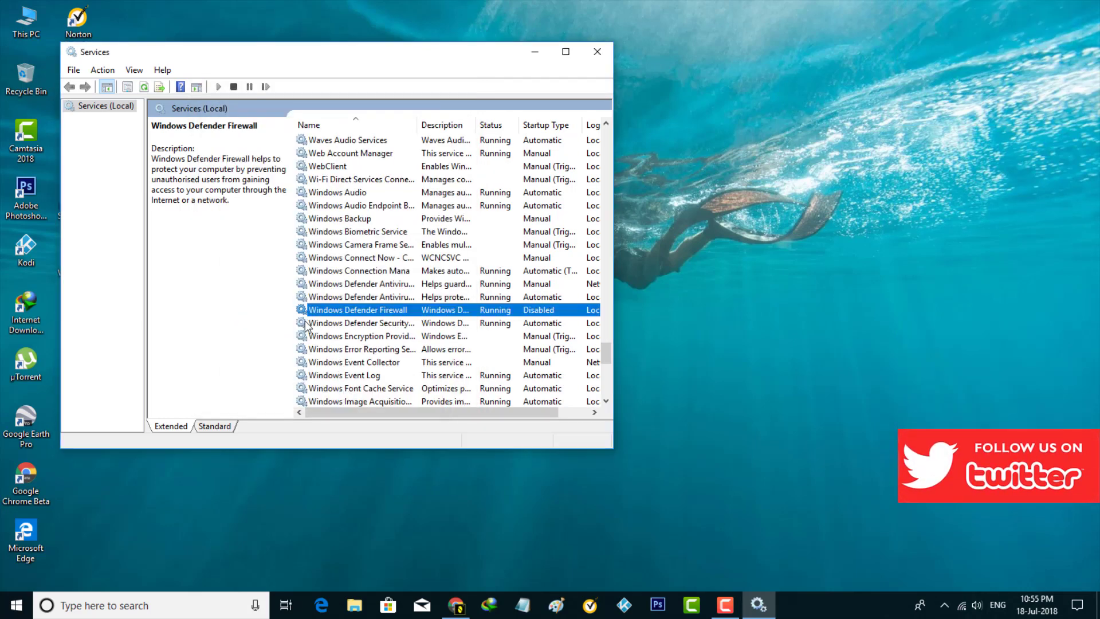
pyautogui.click(597, 57)
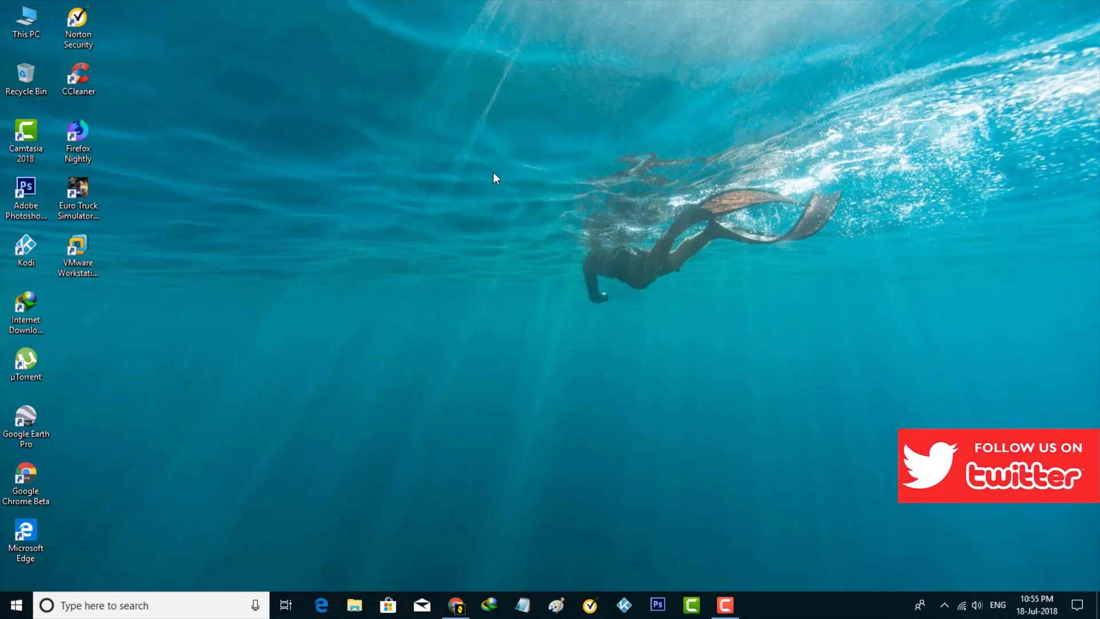
# - Search 'wind' from the taskbar and open Windows Defender Security Centre's overview
pyautogui.click(173, 598)
pyautogui.write('wind')
pyautogui.press('Return')
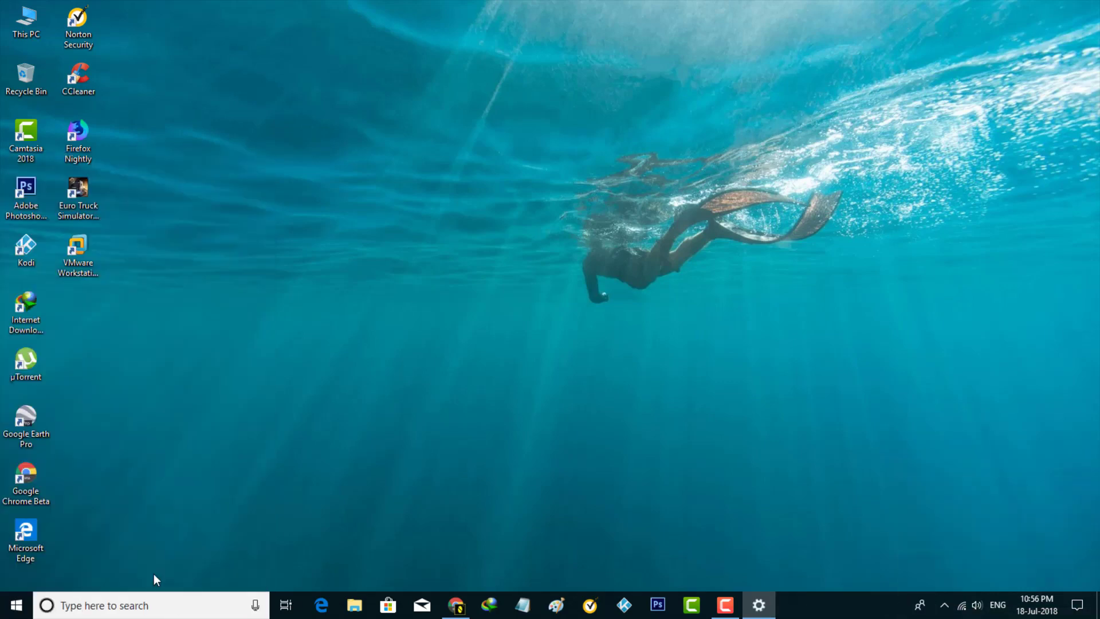
pyautogui.click(411, 211)
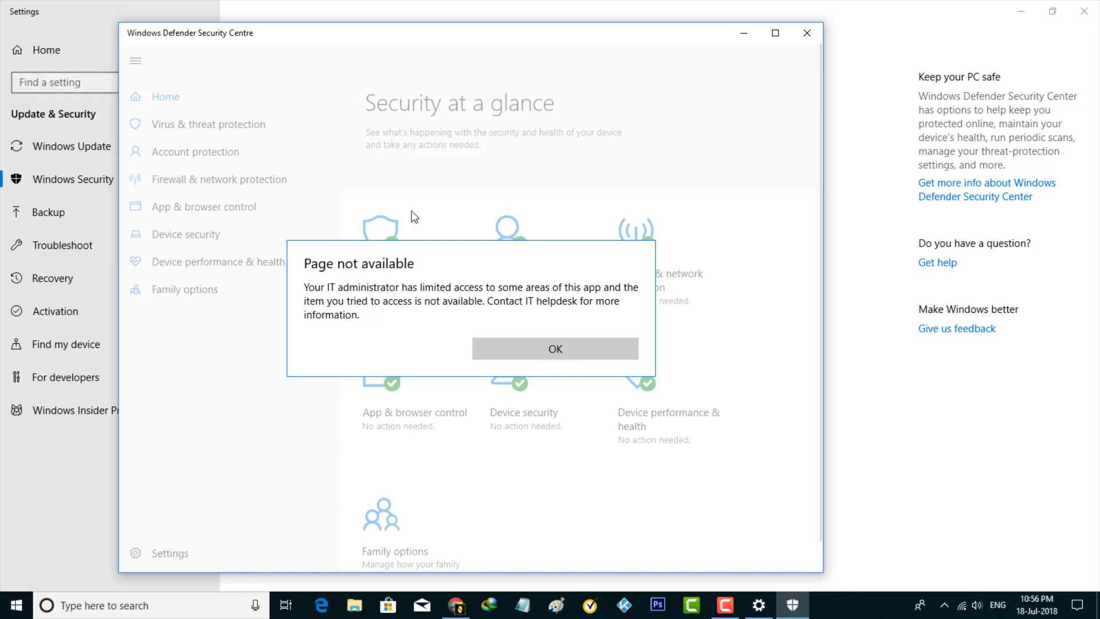